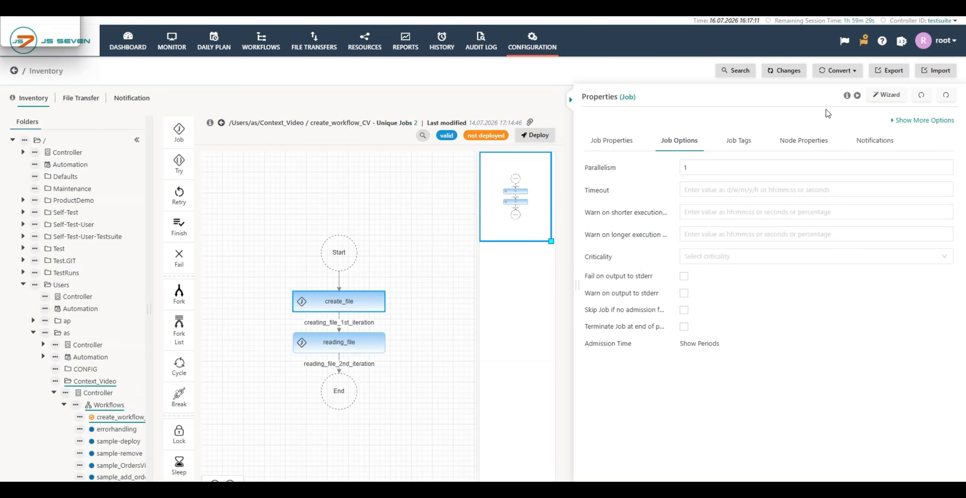
- Open the context help for Job Options and read through the option descriptions
left_click(847, 96)
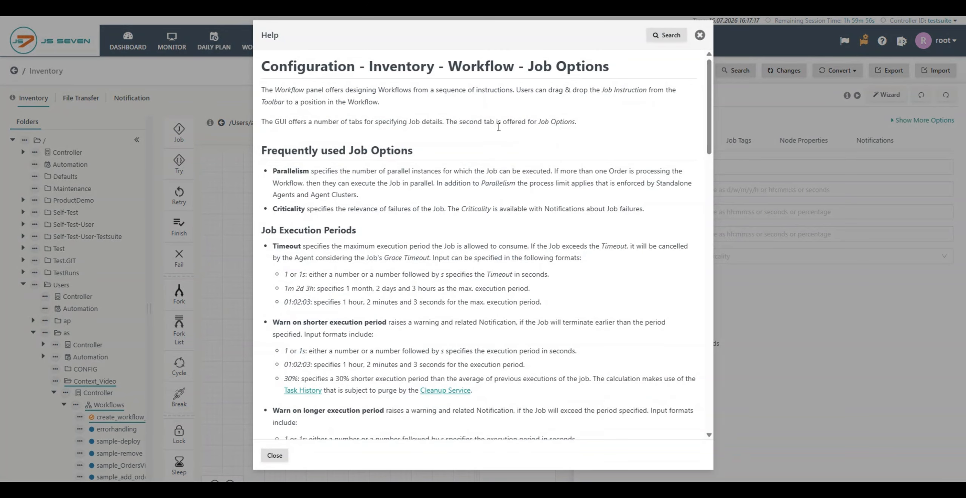
scroll(459, 151, "down", 2)
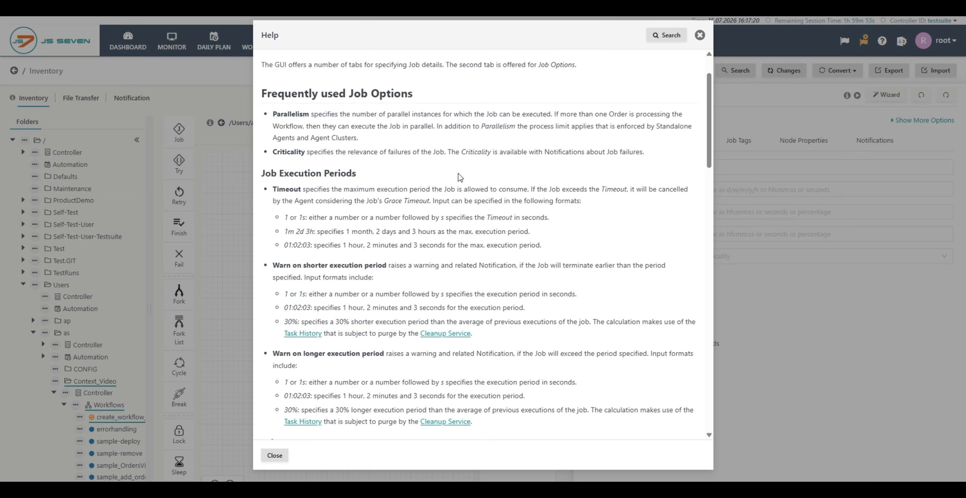
scroll(460, 176, "down", 5)
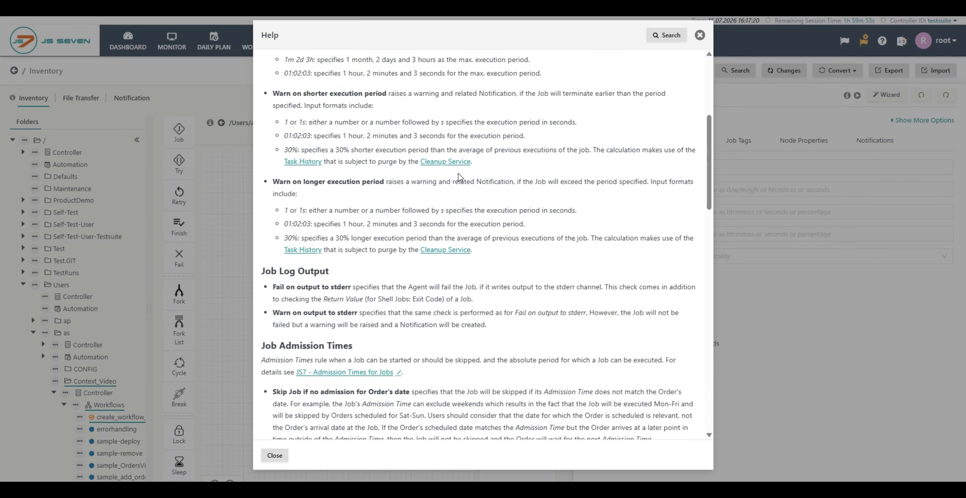
scroll(459, 177, "down", 5)
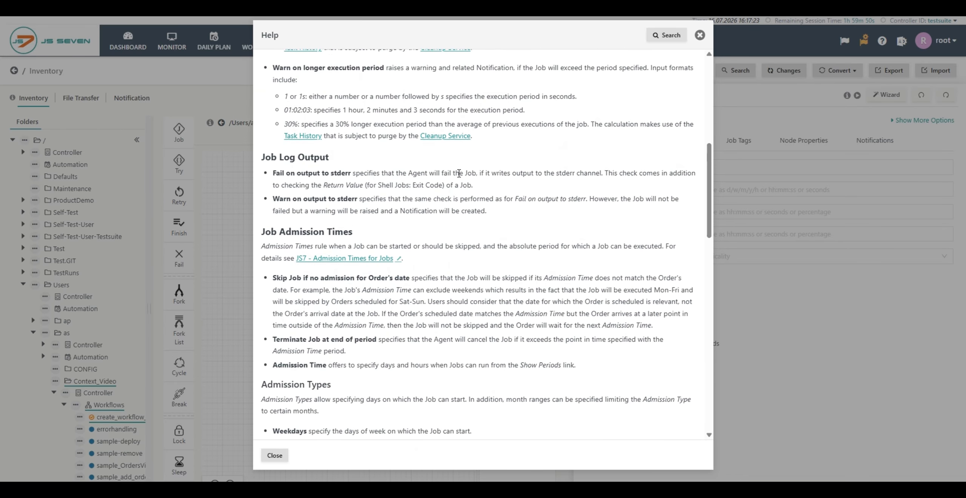
scroll(460, 177, "down", 4)
scroll(457, 176, "up", 9)
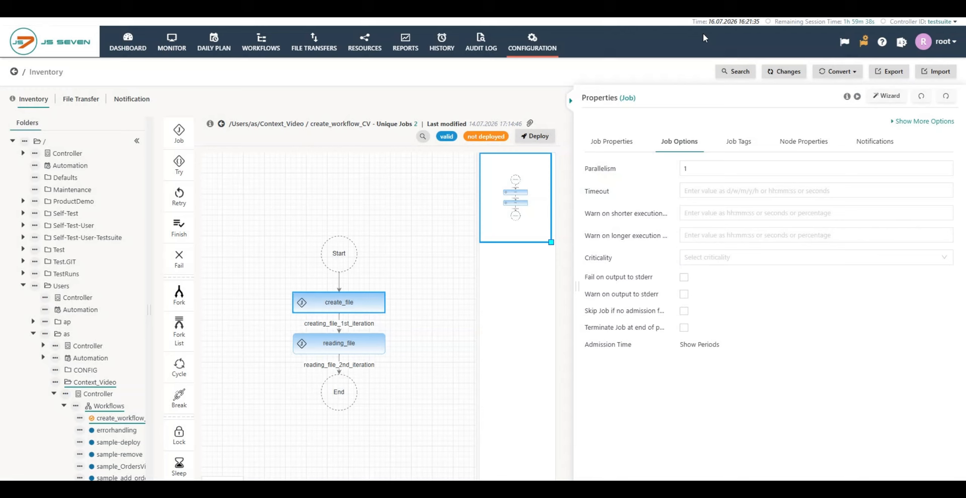
- Set the job's Parallelism to 2
mouse_move(598, 174)
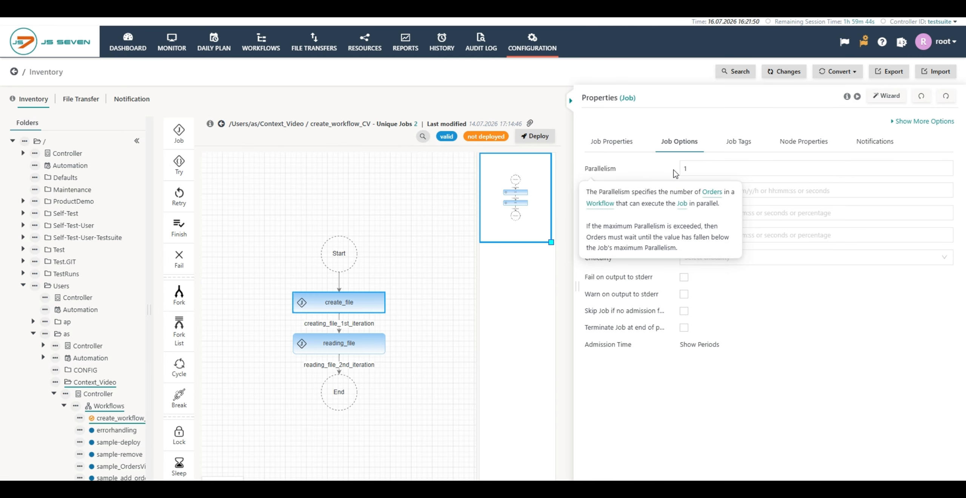
left_click(687, 169)
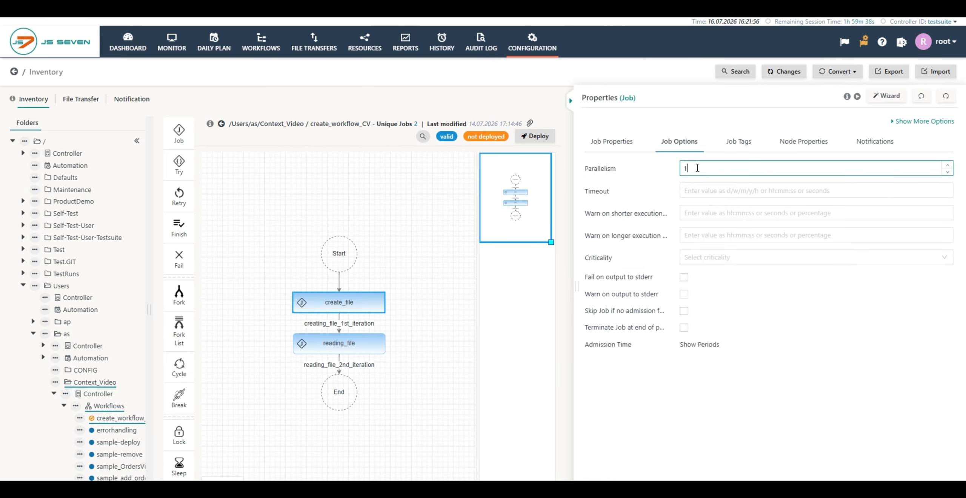
key("BackSpace")
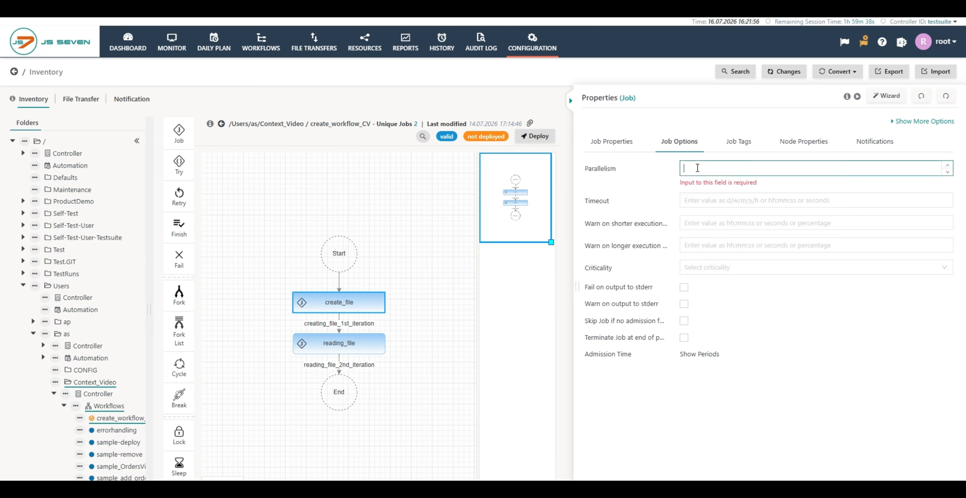
type("2")
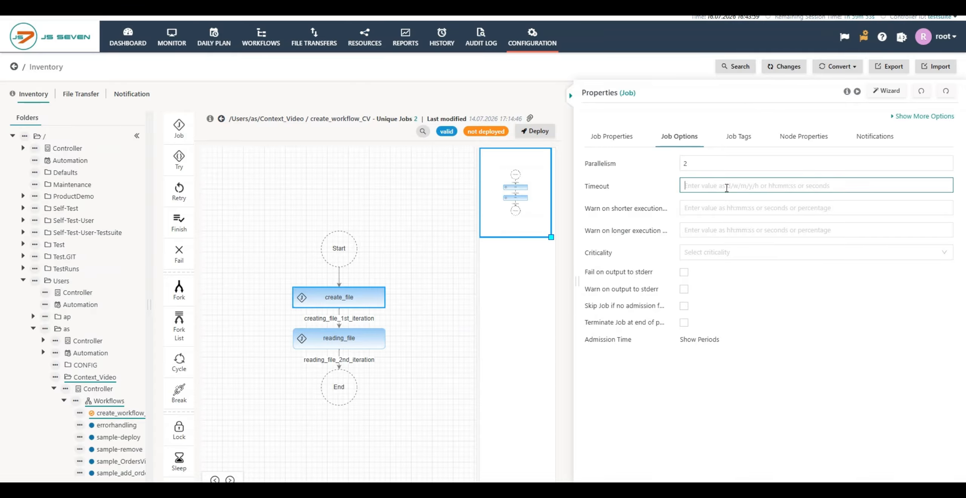
- Set the job's Timeout to 1m 2d 5s and show more job options
type("60")
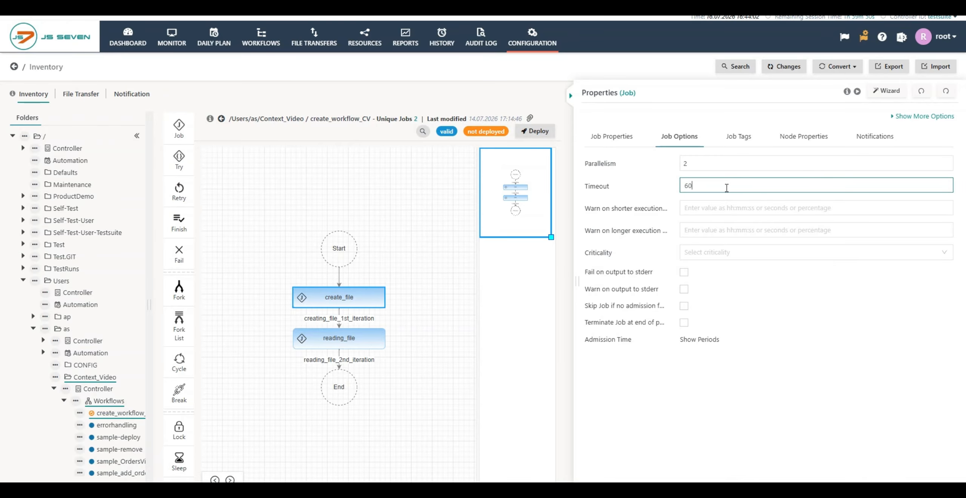
key("BackSpace")
key("BackSpace")
type("60")
key("BackSpace")
key("BackSpace")
key("BackSpace")
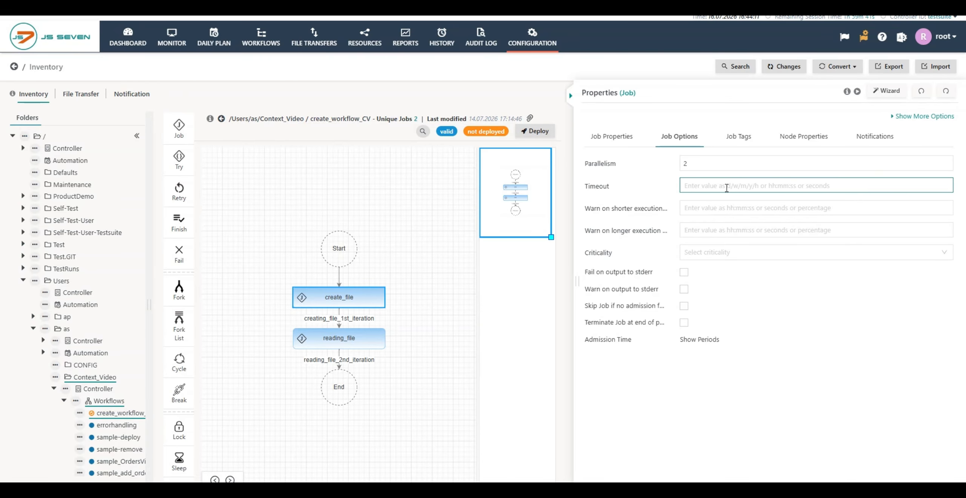
type("01")
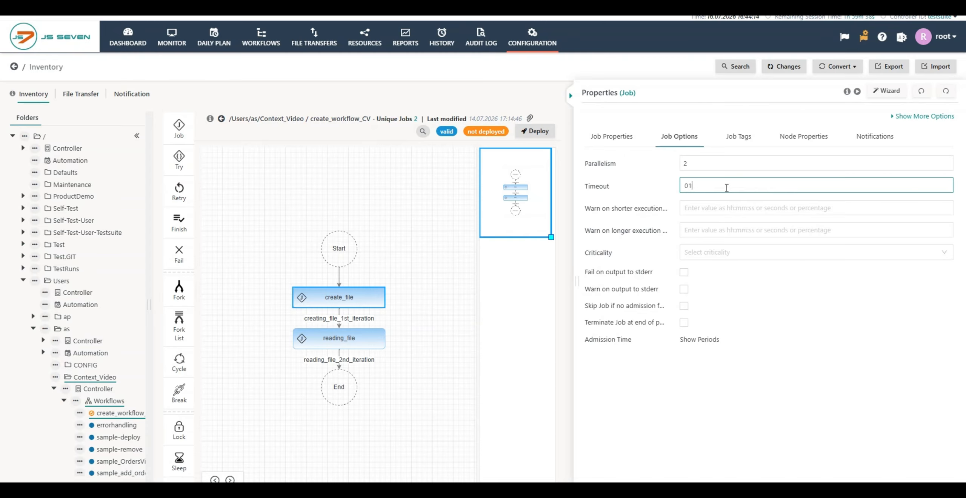
type(":30")
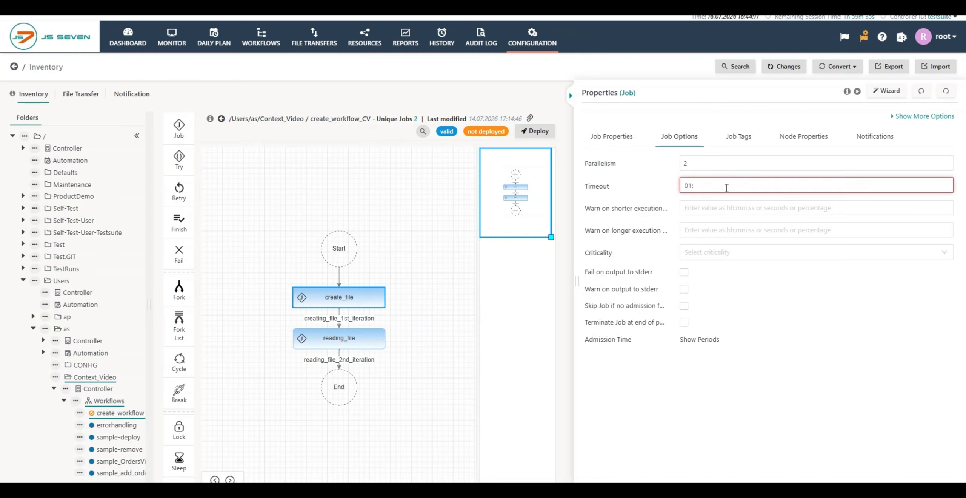
type(":00")
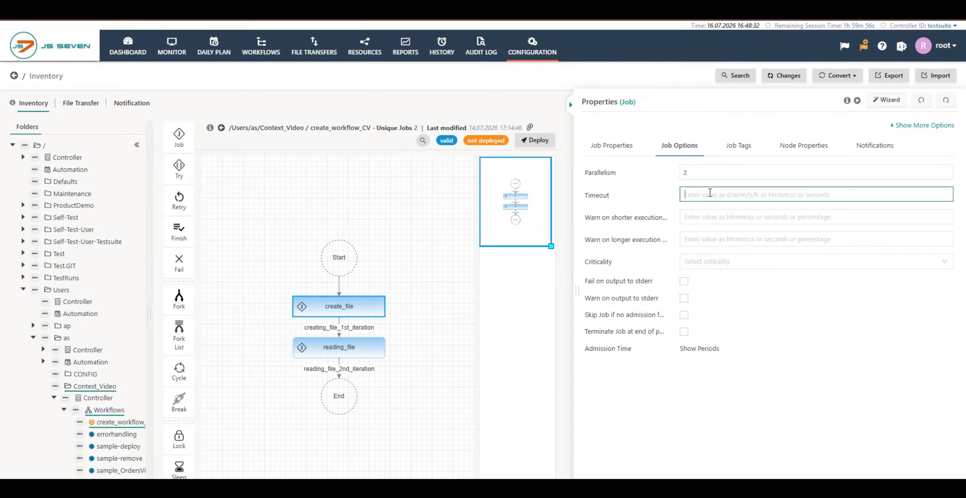
type("1m 2d 5s")
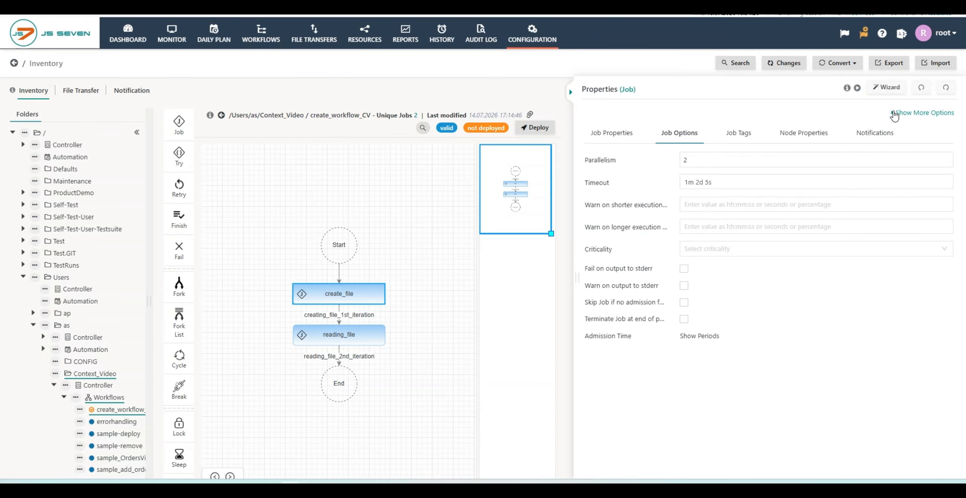
left_click(895, 113)
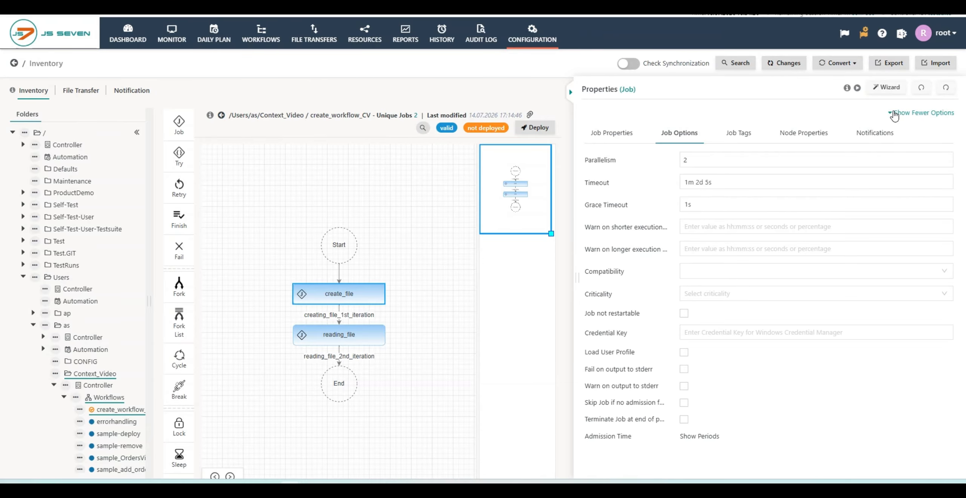
- Set the Warn on shorter execution period option to 10s
mouse_move(655, 235)
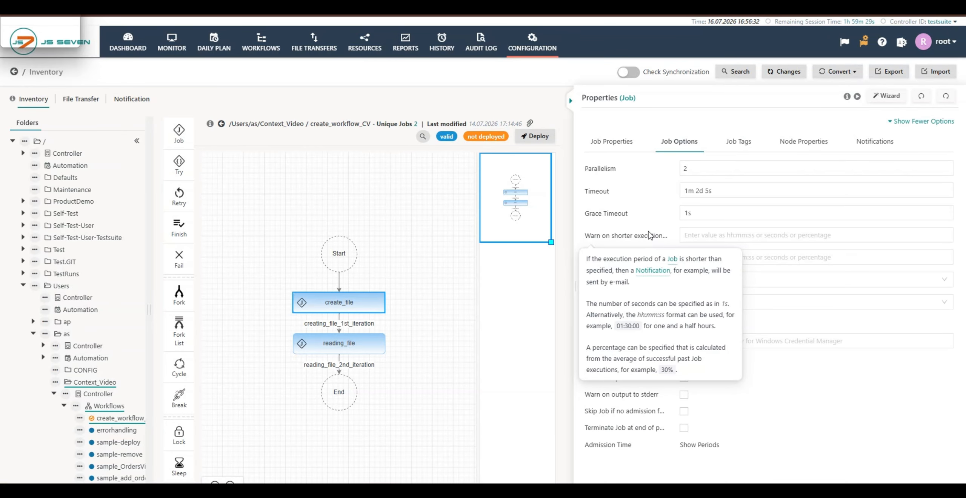
mouse_move(623, 215)
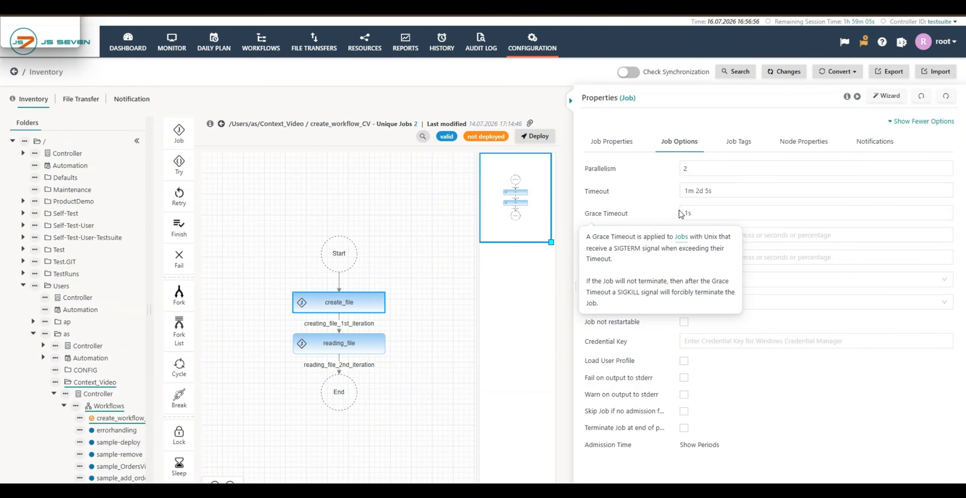
left_click(707, 207)
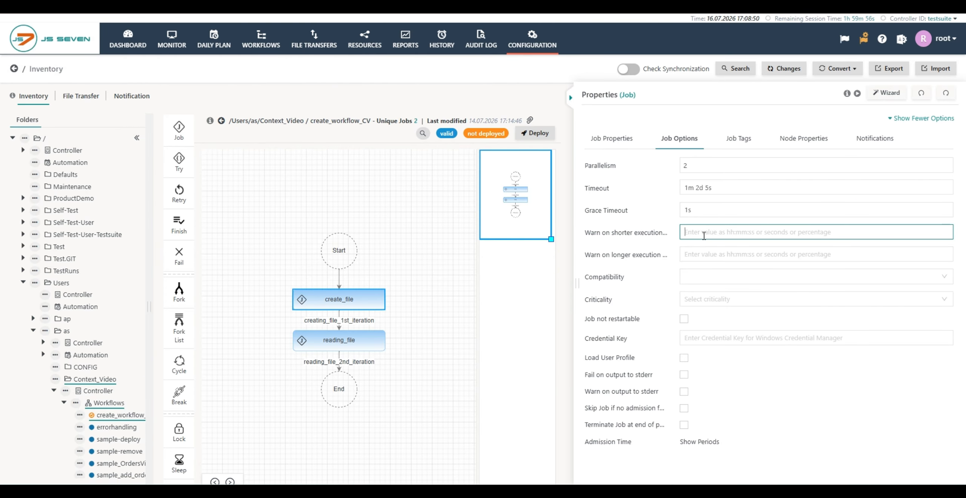
type("1")
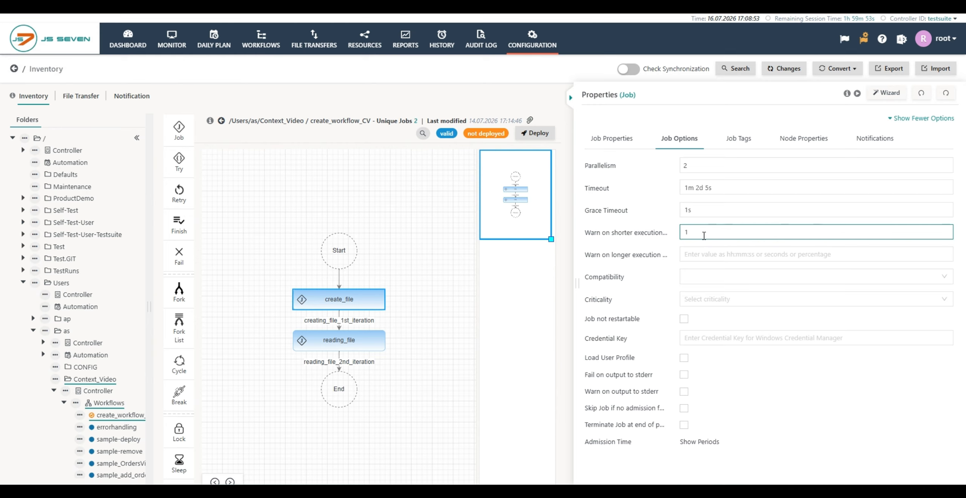
type("0s")
key("BackSpace")
key("BackSpace")
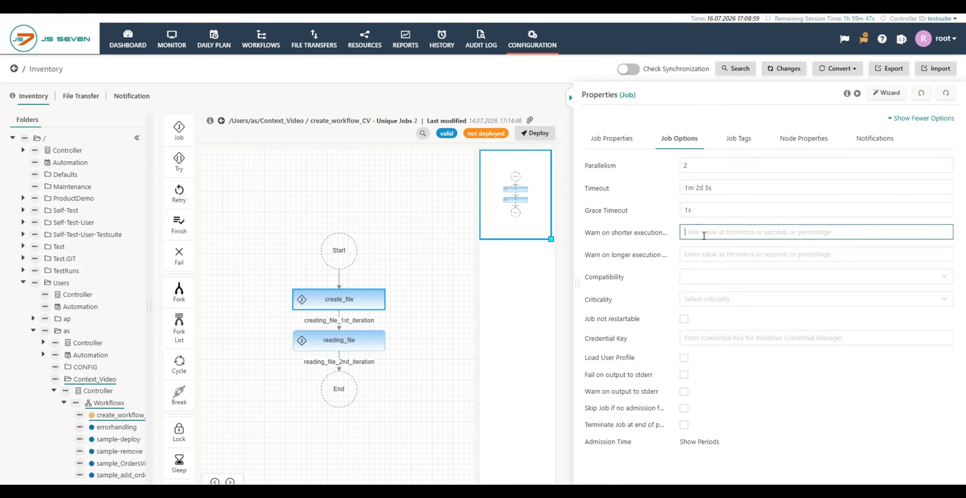
type("01")
type(":30")
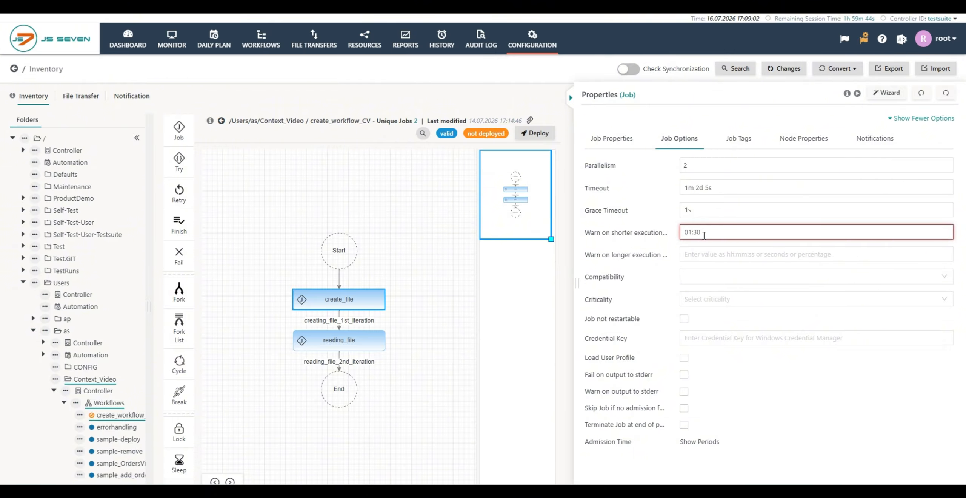
type(":30")
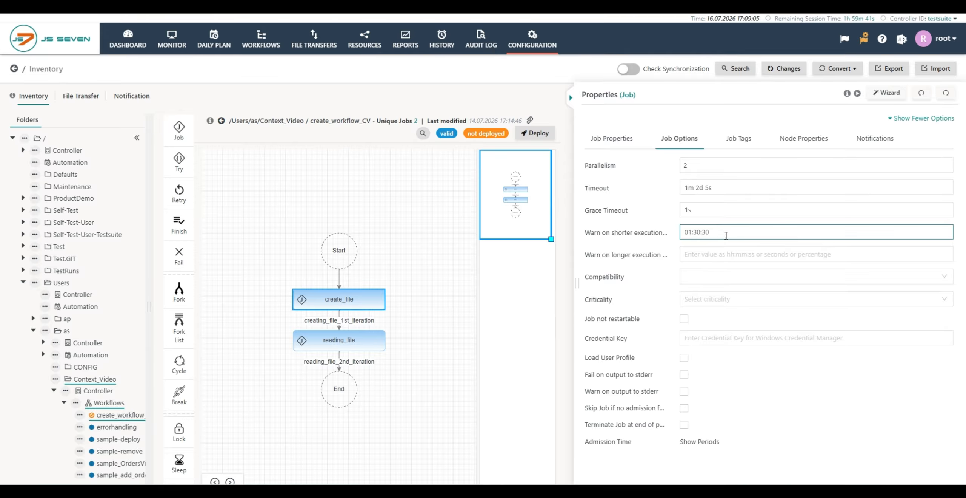
key("BackSpace")
key("BackSpace")
key("BackSpace")
key("BackSpace")
key("BackSpace")
key("BackSpace")
type("30%")
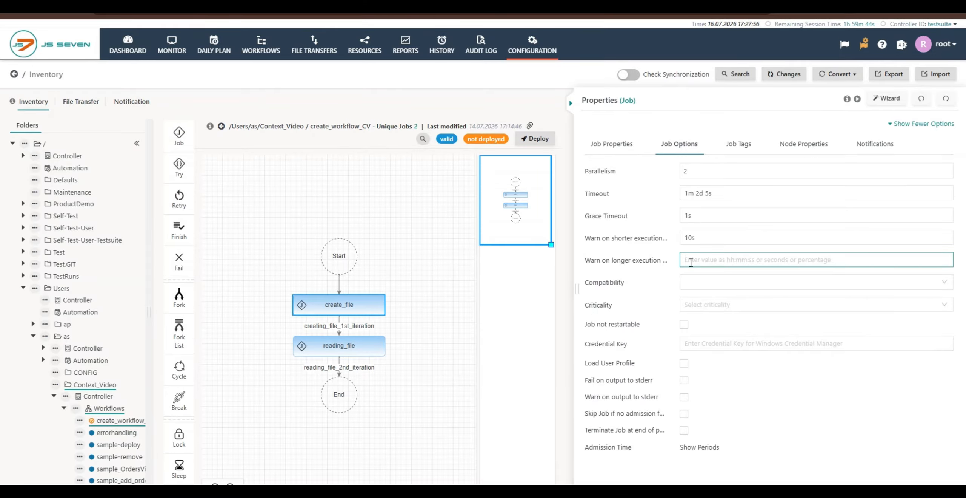
- Set the Warn on longer execution period option to 30%
type("1s")
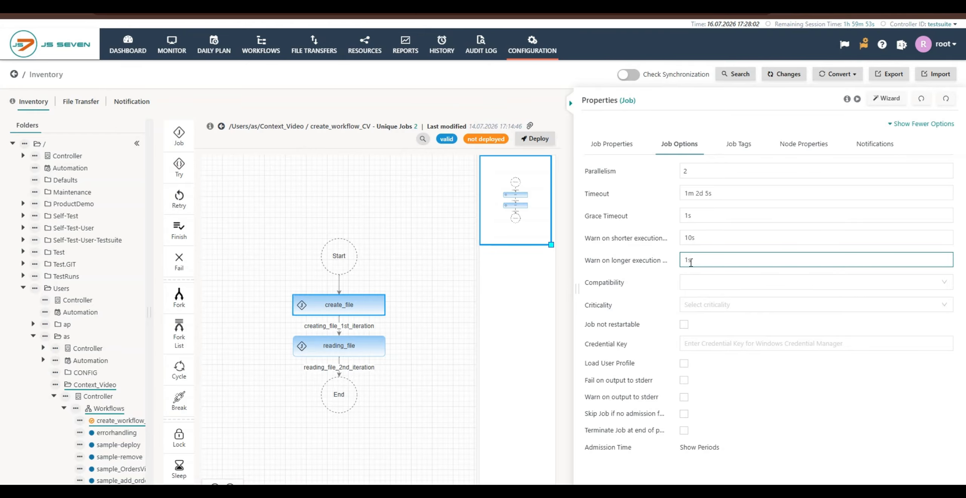
key("BackSpace")
key("BackSpace")
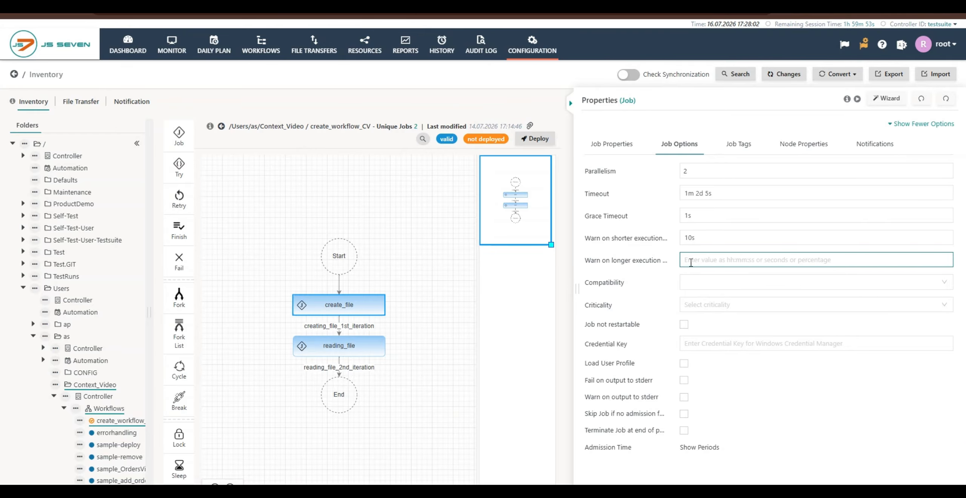
type("01:")
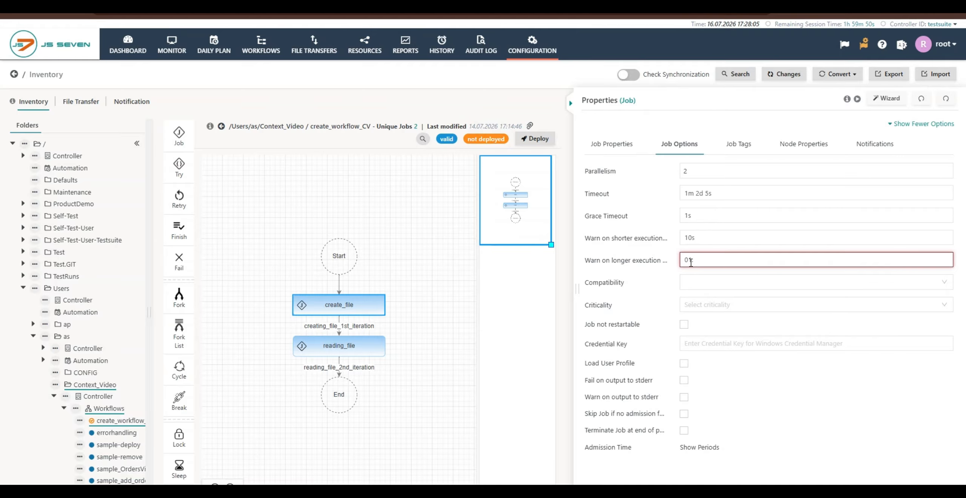
type("30:30")
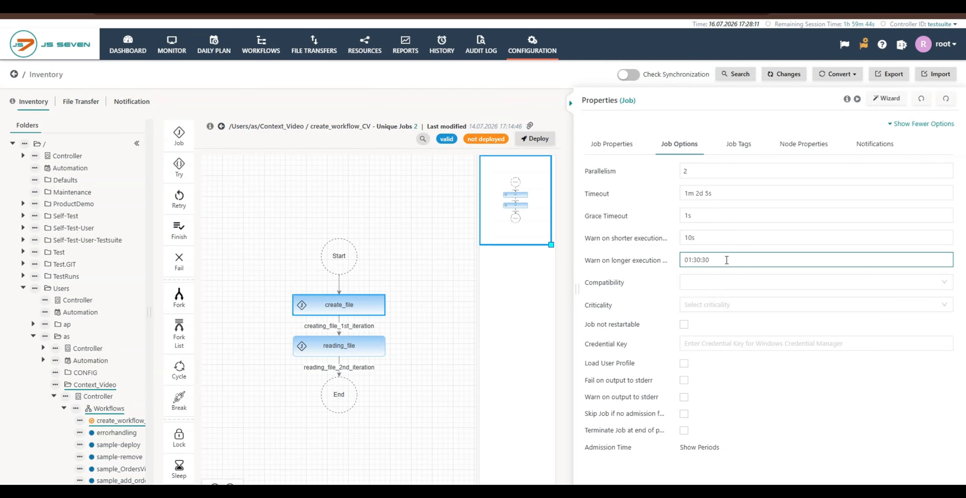
key("BackSpace")
key("BackSpace")
key("BackSpace")
key("BackSpace")
key("BackSpace")
key("BackSpace")
key("BackSpace")
type("30%")
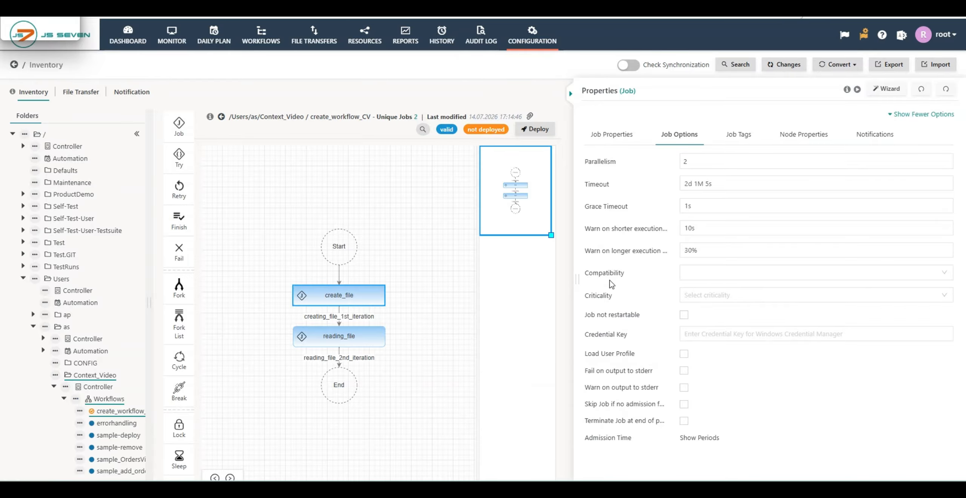
- Enable the Job not restartable option
mouse_move(609, 279)
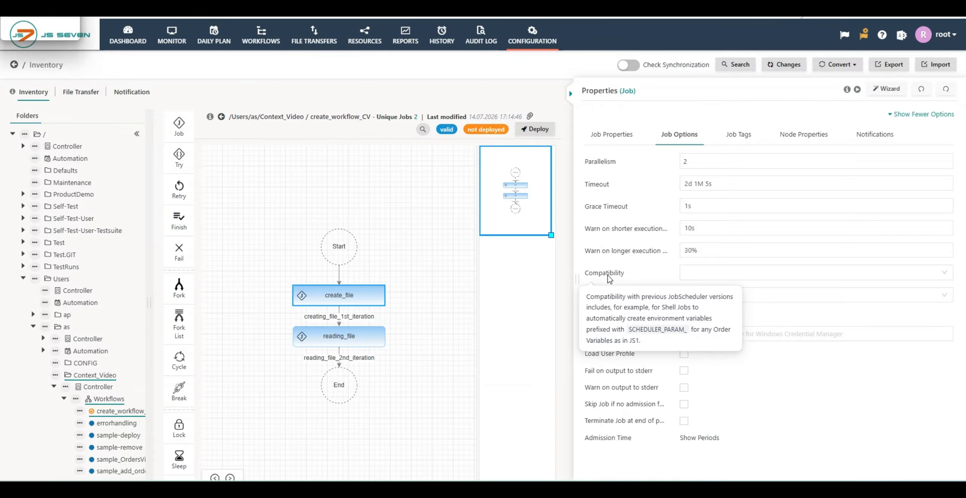
mouse_move(599, 297)
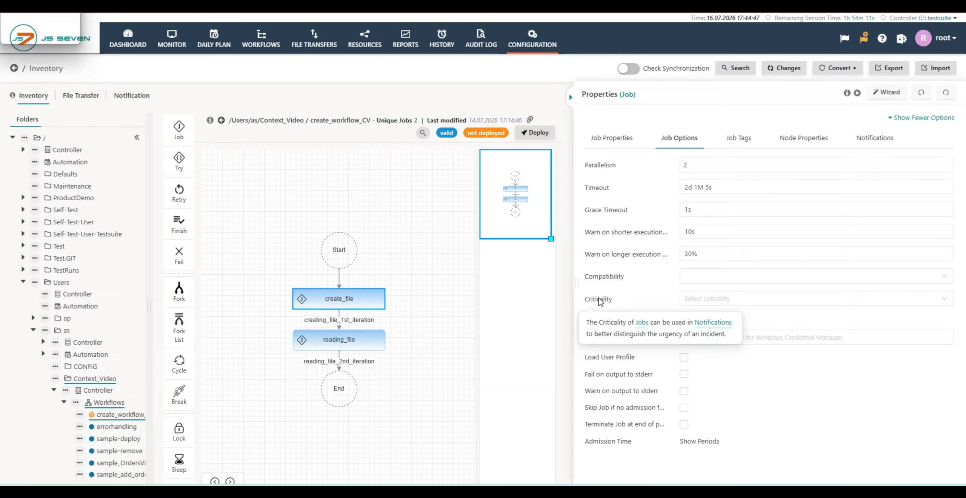
left_click(705, 299)
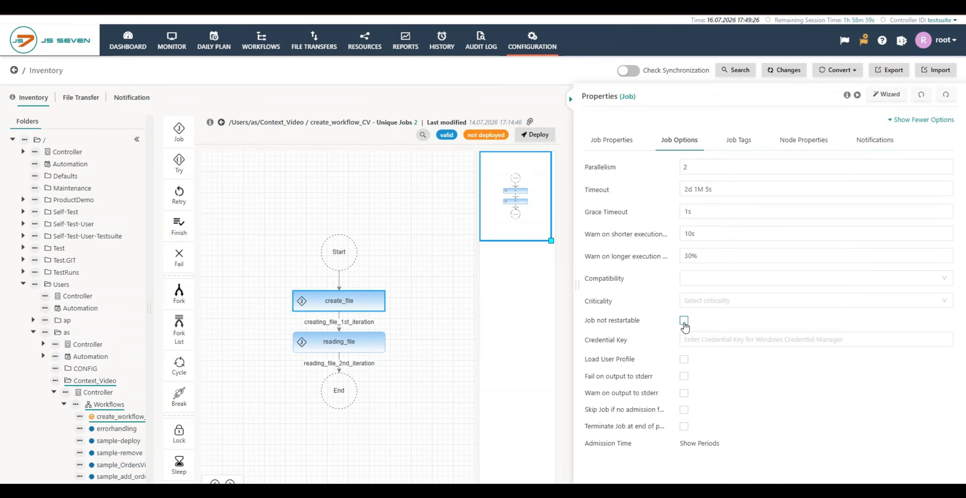
left_click(684, 321)
mouse_move(630, 327)
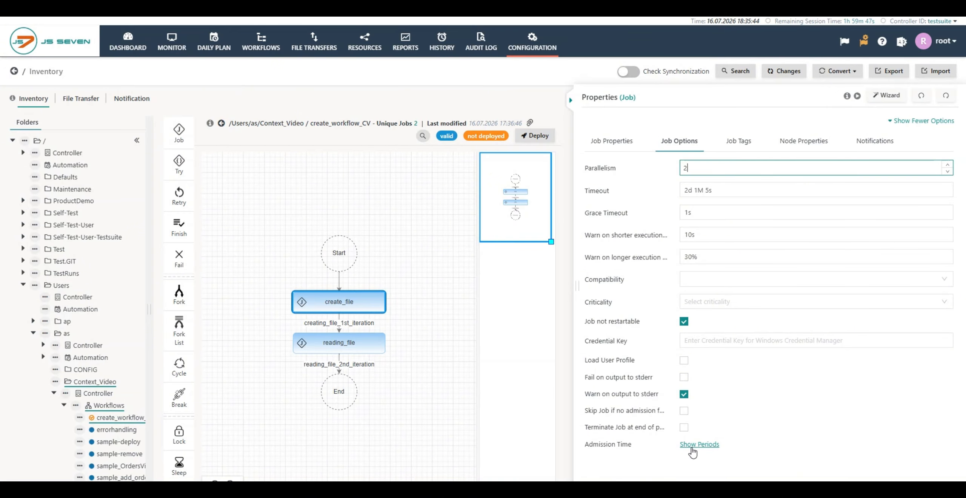
- Open the admission time periods settings for the job
left_click(699, 444)
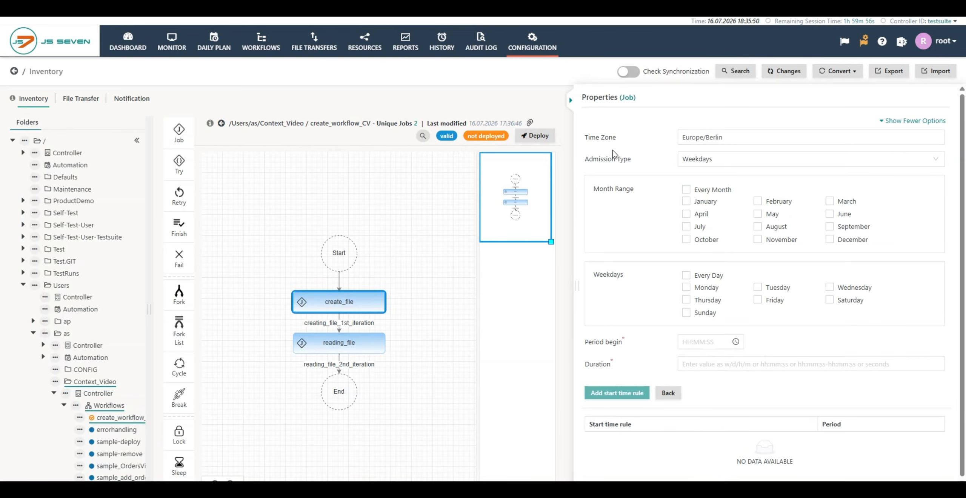
mouse_move(598, 140)
mouse_move(608, 165)
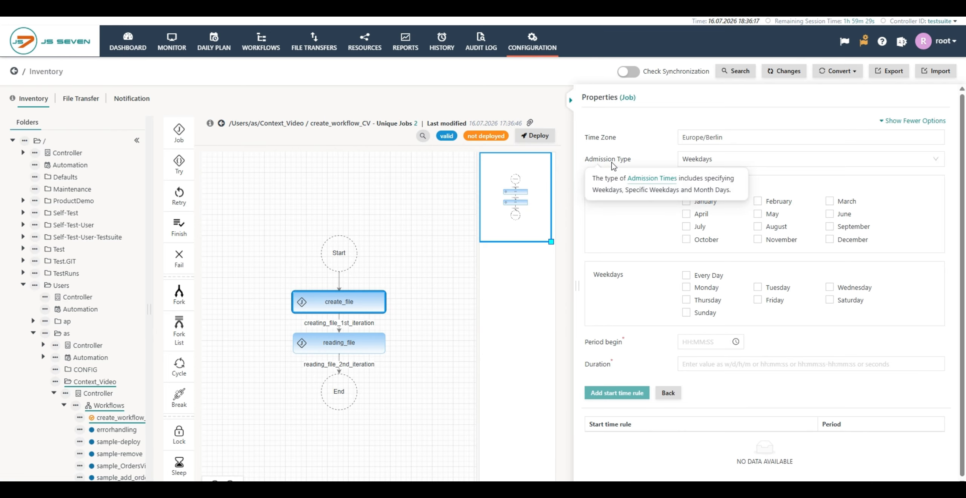
- Keep the Weekdays admission type and select January, February, April, May and August in the month range
left_click(716, 162)
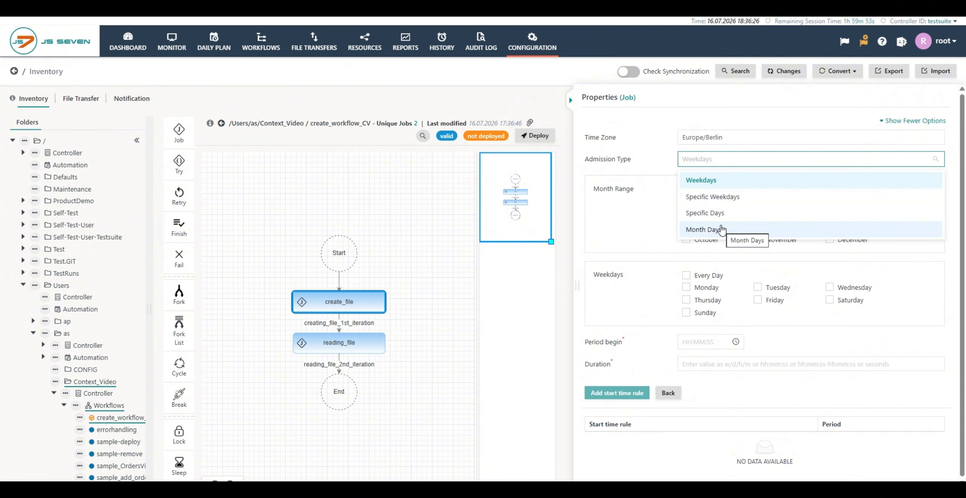
left_click(610, 217)
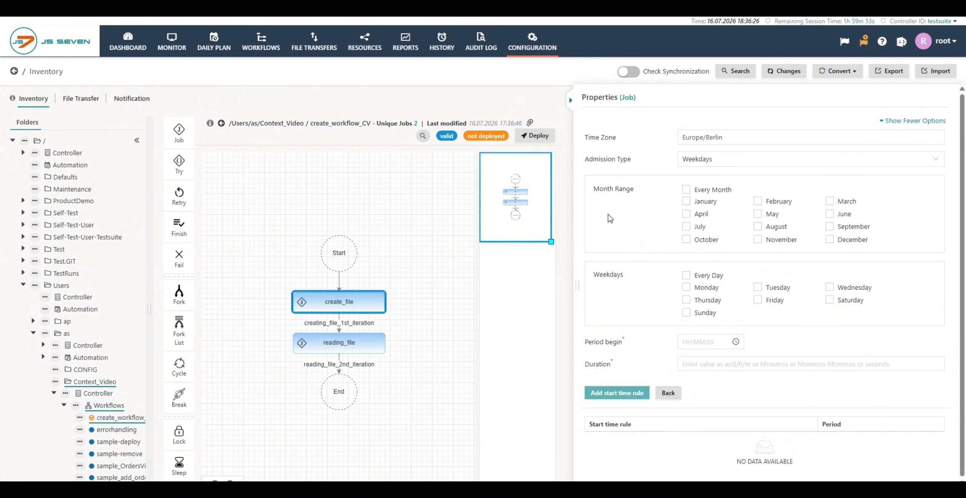
left_click(686, 189)
left_click(686, 190)
left_click(687, 201)
left_click(686, 214)
left_click(757, 226)
left_click(758, 213)
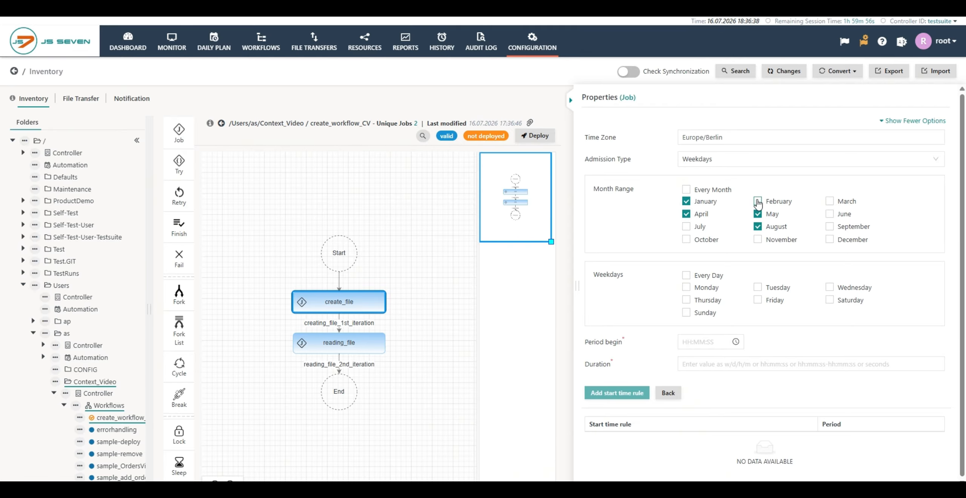
left_click(758, 201)
- Select Monday, Tuesday, Wednesday and Thursday as the admission weekdays
left_click(687, 287)
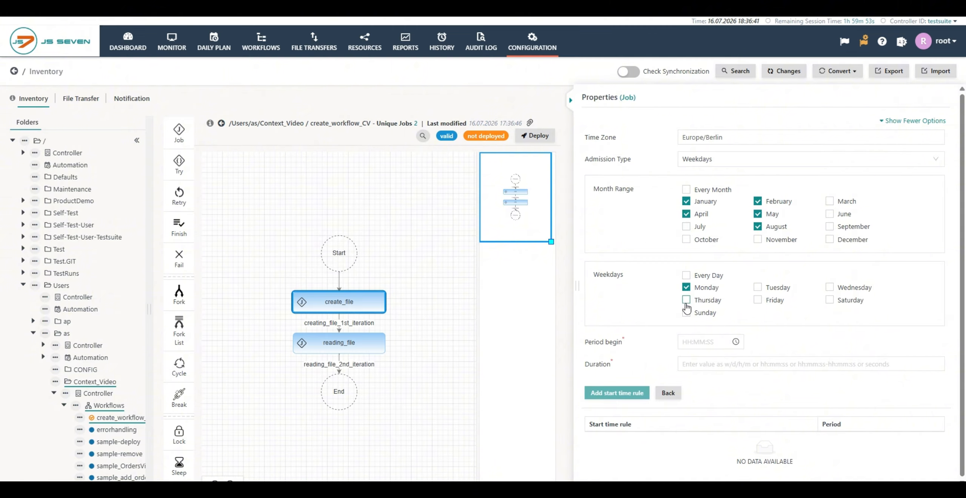
left_click(686, 299)
left_click(759, 289)
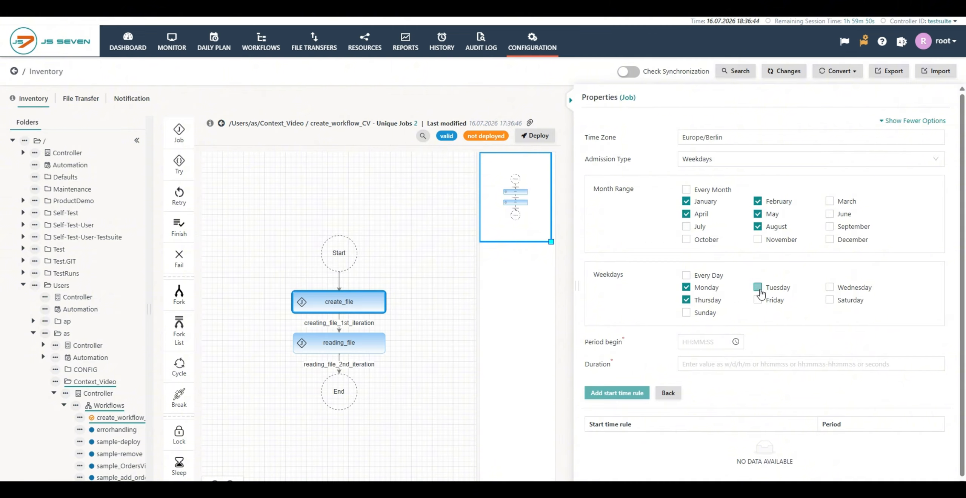
left_click(832, 288)
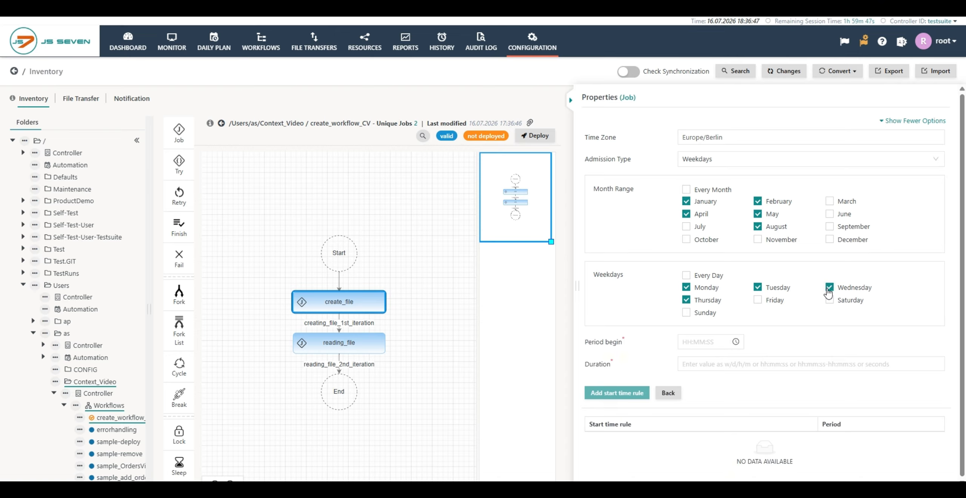
- Set the admission period to begin at 10:00:00 with a duration of 1h
left_click(697, 342)
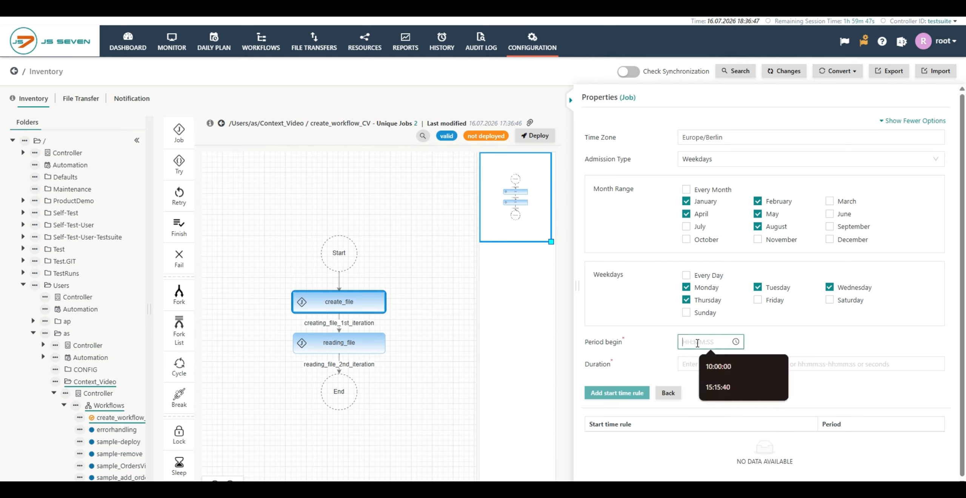
left_click(713, 366)
left_click(712, 364)
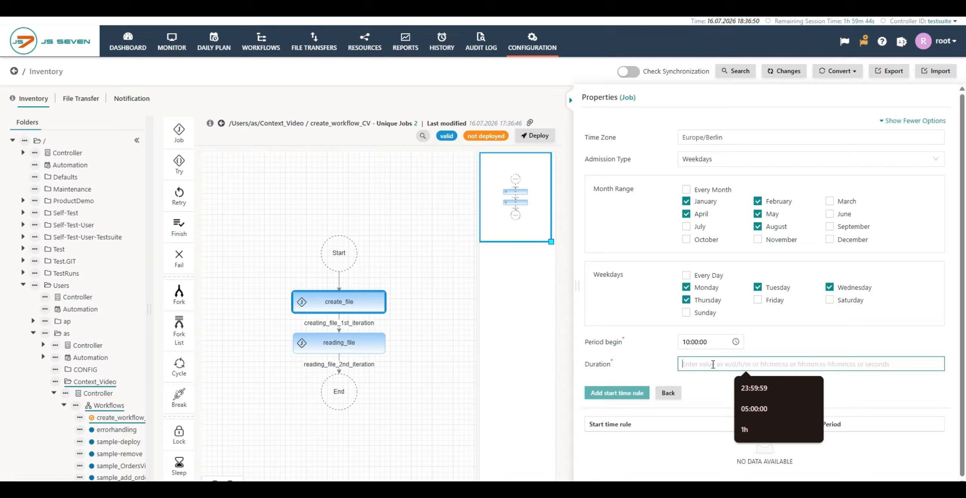
left_click(745, 429)
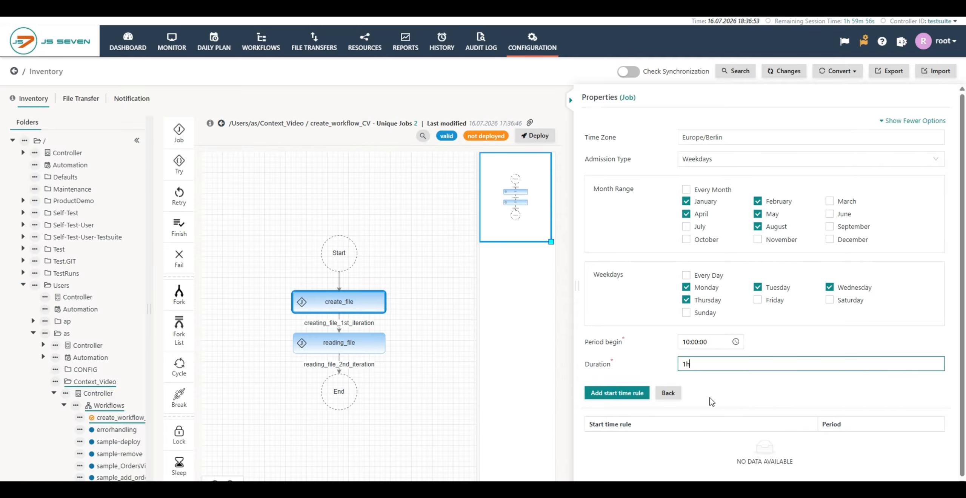
- Add the start time rule and go back to the job options
left_click(626, 395)
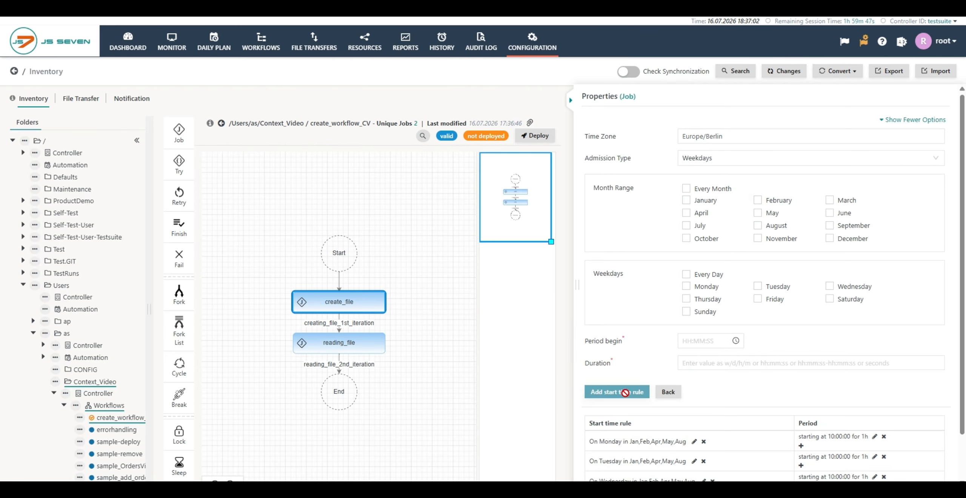
scroll(625, 393, "down", 1)
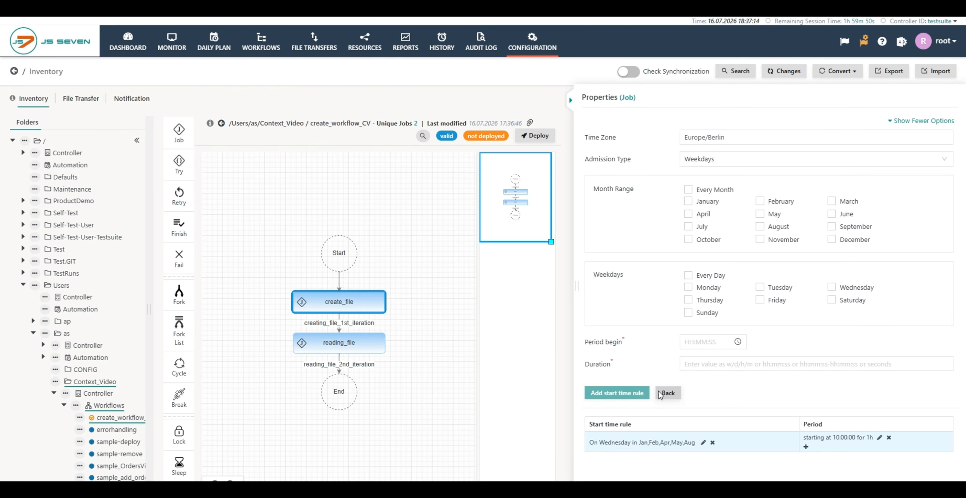
left_click(667, 393)
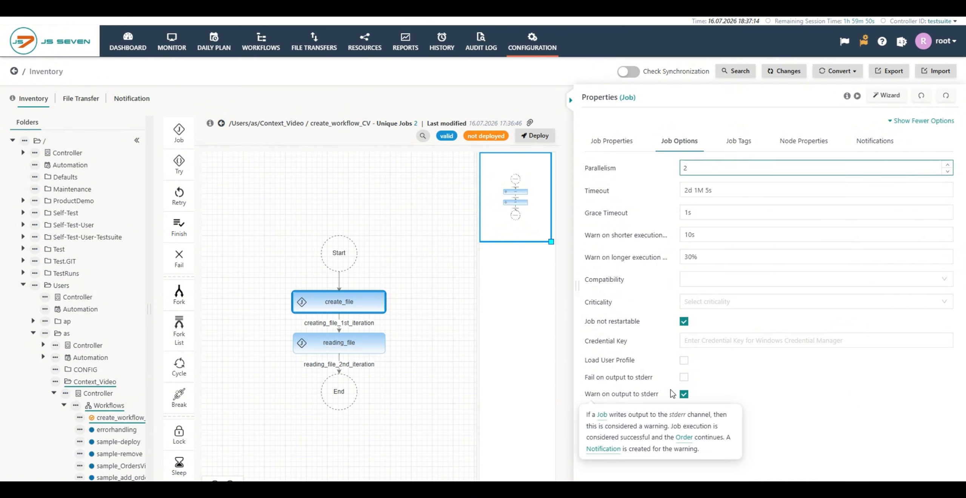